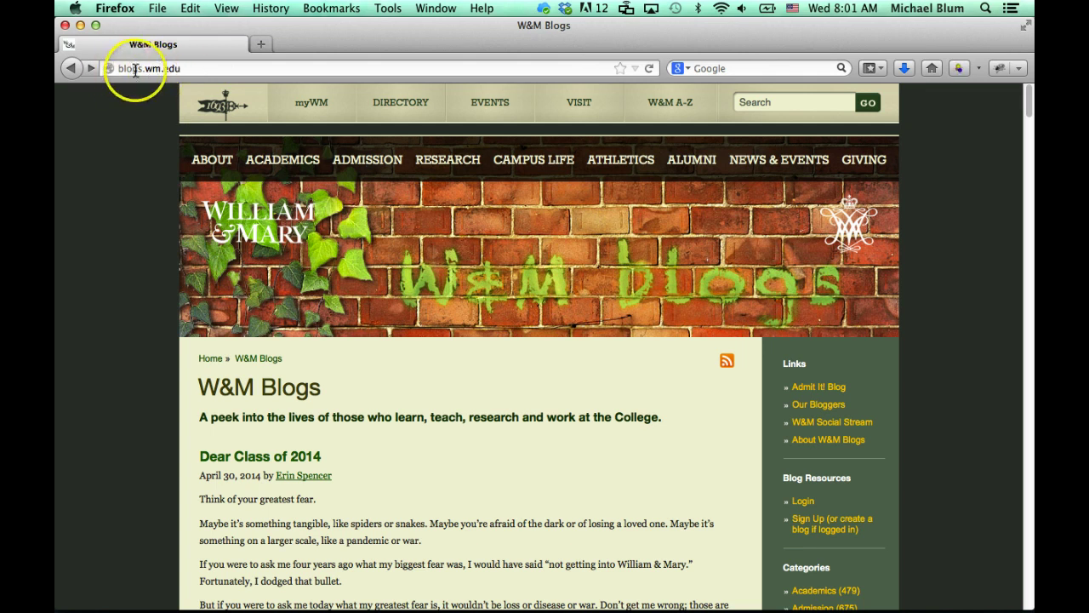
Select the site address blogs.wm.edu in the address bar, then return to the page
{"action": "left_click", "coordinate": [183, 68]}
{"action": "left_click", "coordinate": [184, 69]}
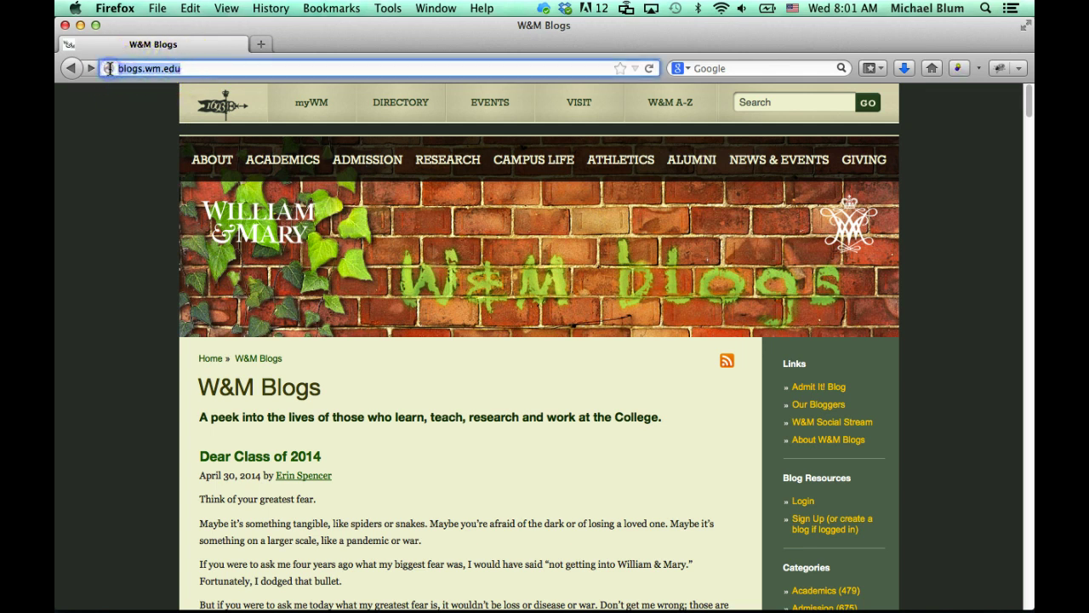
{"action": "left_click", "coordinate": [122, 168]}
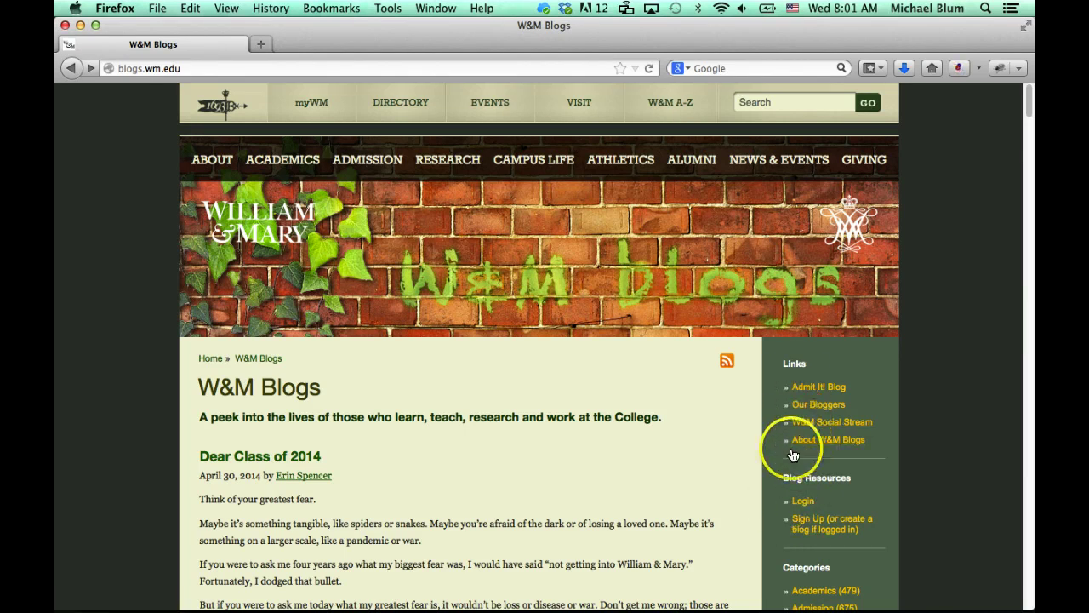
Open the new-blog sign-up form from the Blog Resources links
{"action": "left_click", "coordinate": [803, 504]}
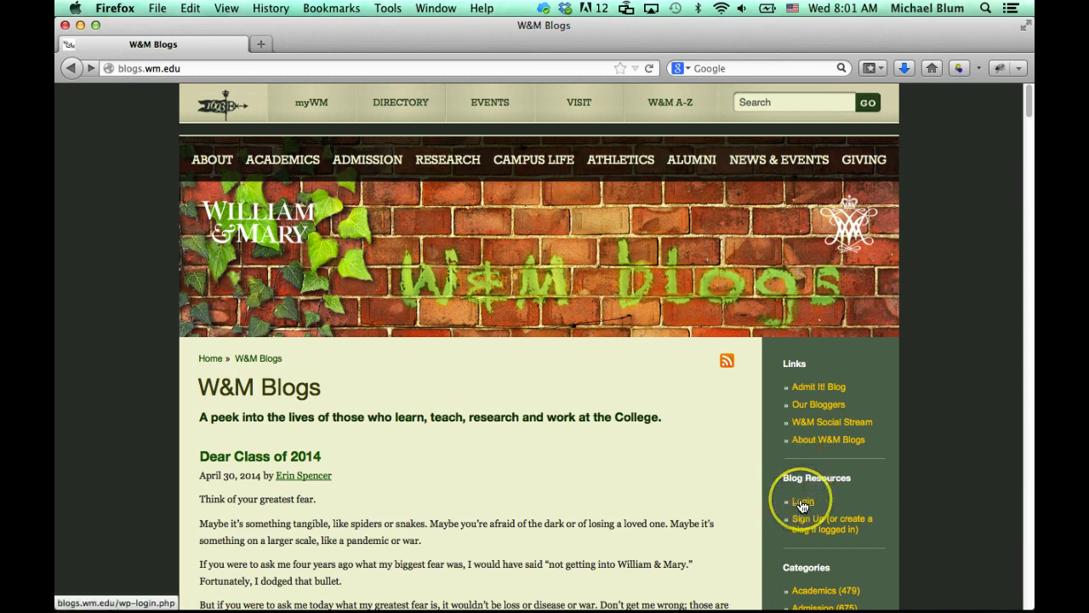
{"action": "left_click", "coordinate": [802, 505]}
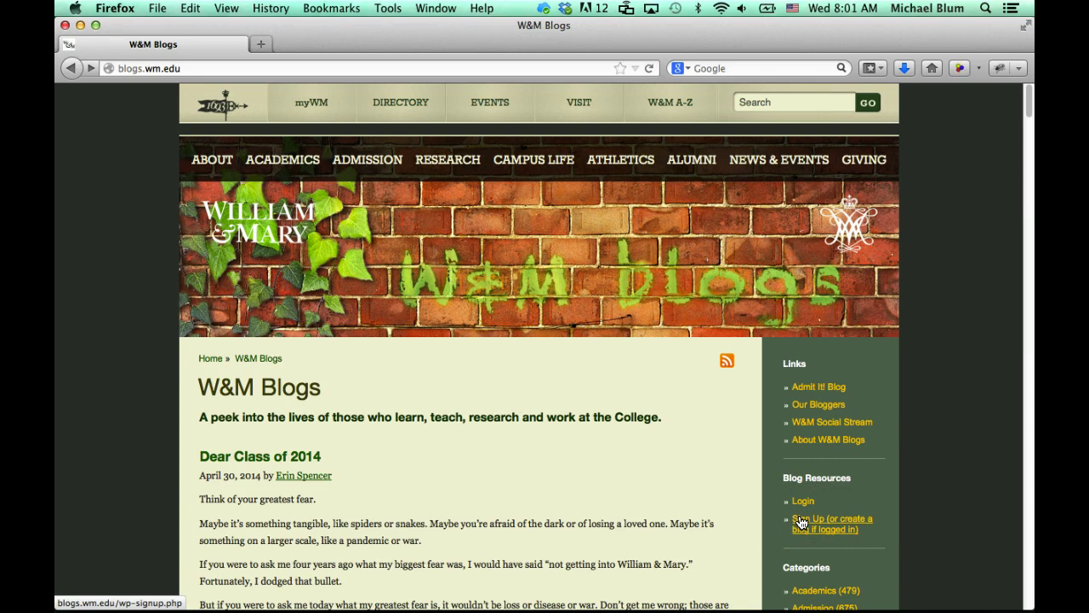
{"action": "left_click", "coordinate": [801, 522]}
Enter a username and the account's e-mail address, keep 'Gimme a site!', and submit
{"action": "left_click", "coordinate": [340, 454]}
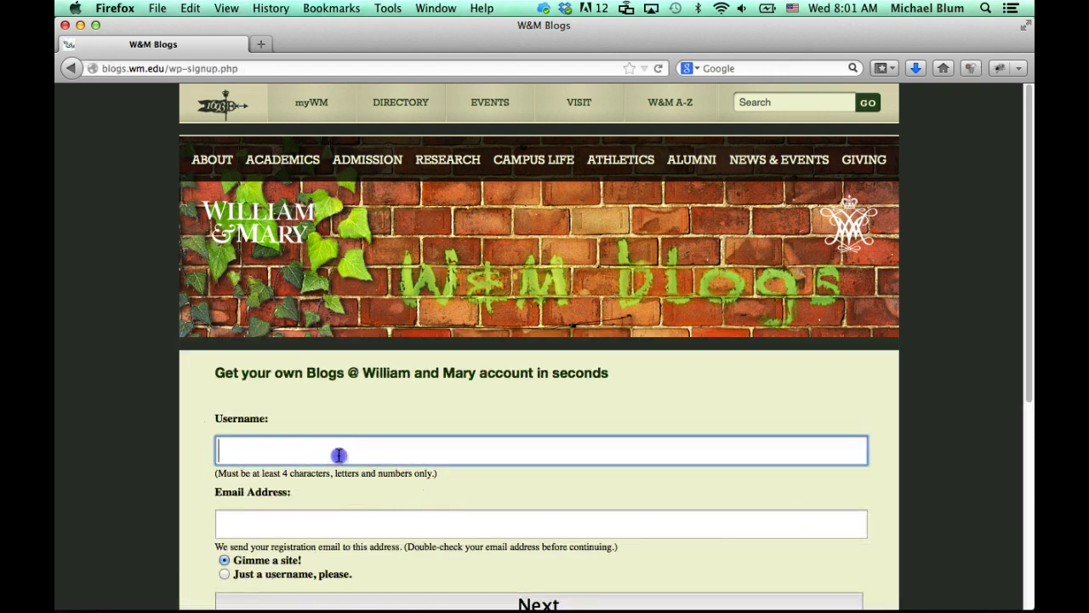
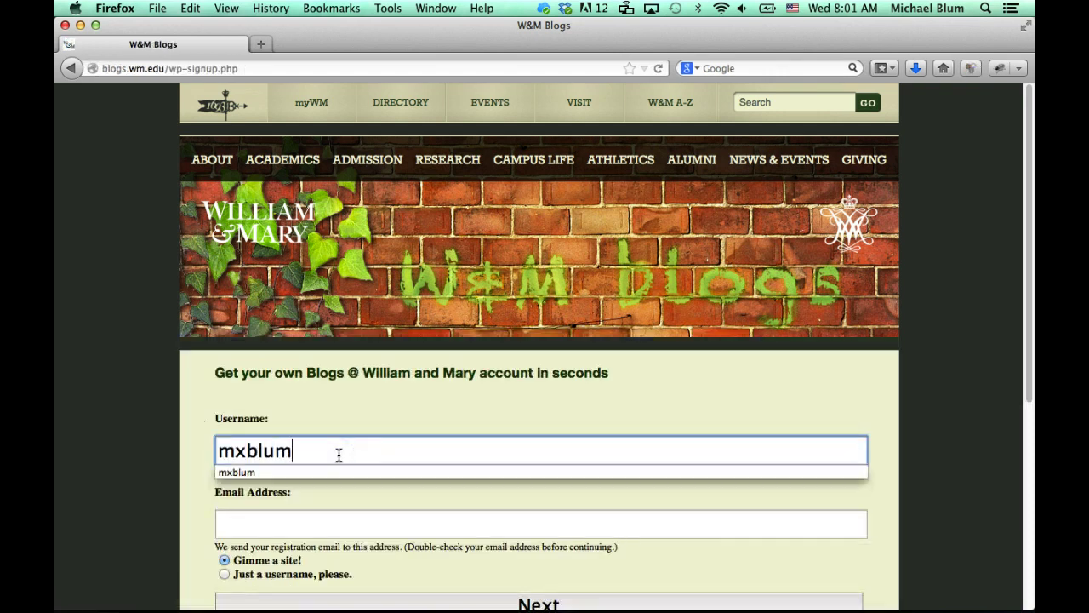
{"action": "key", "text": "Tab"}
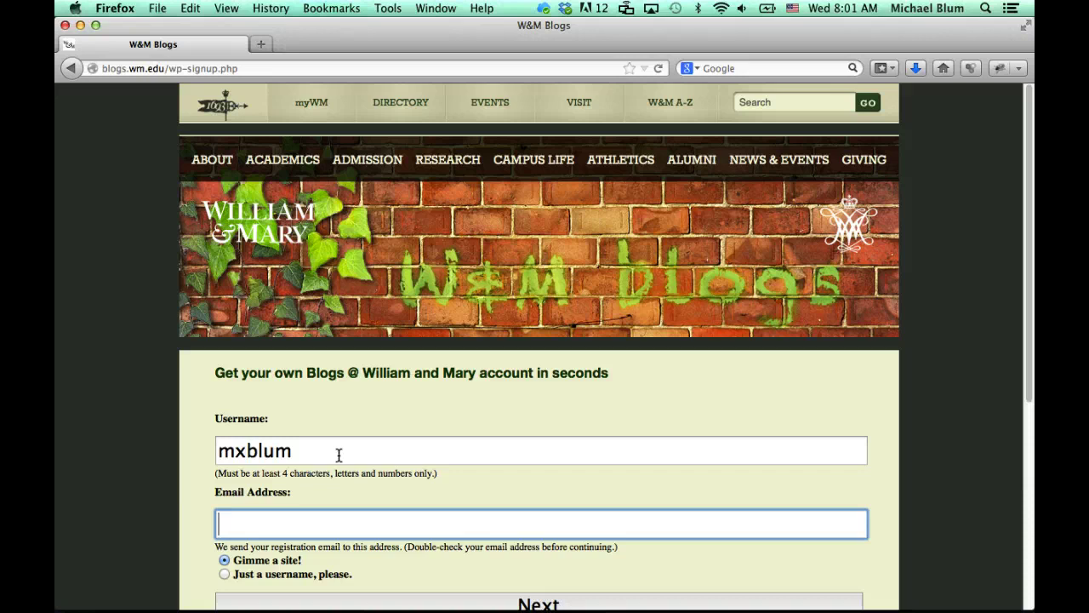
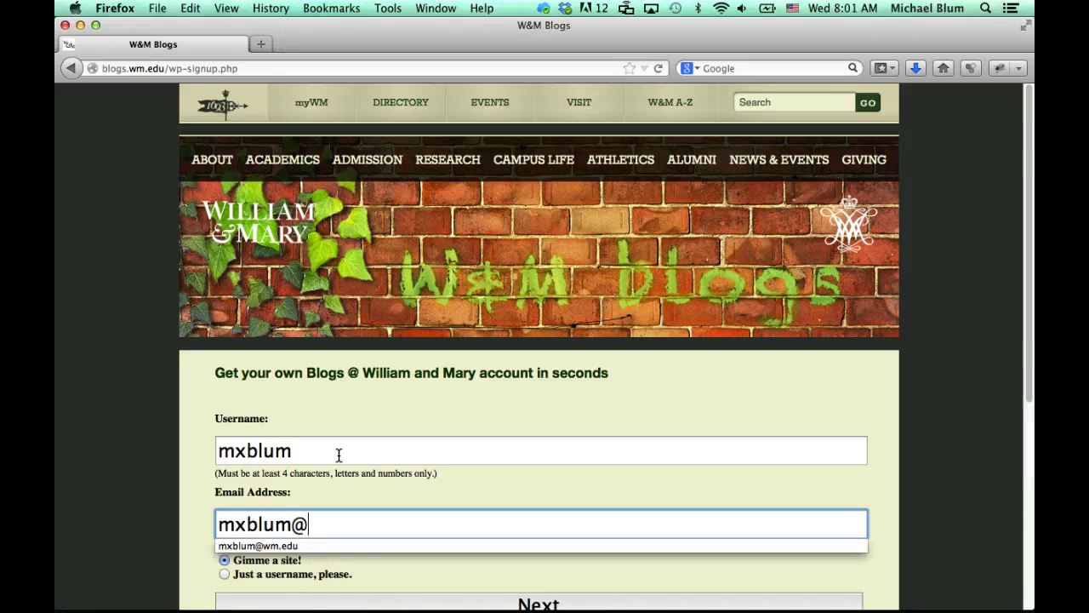
{"action": "scroll", "coordinate": [338, 455], "scroll_direction": "down", "scroll_amount": 3}
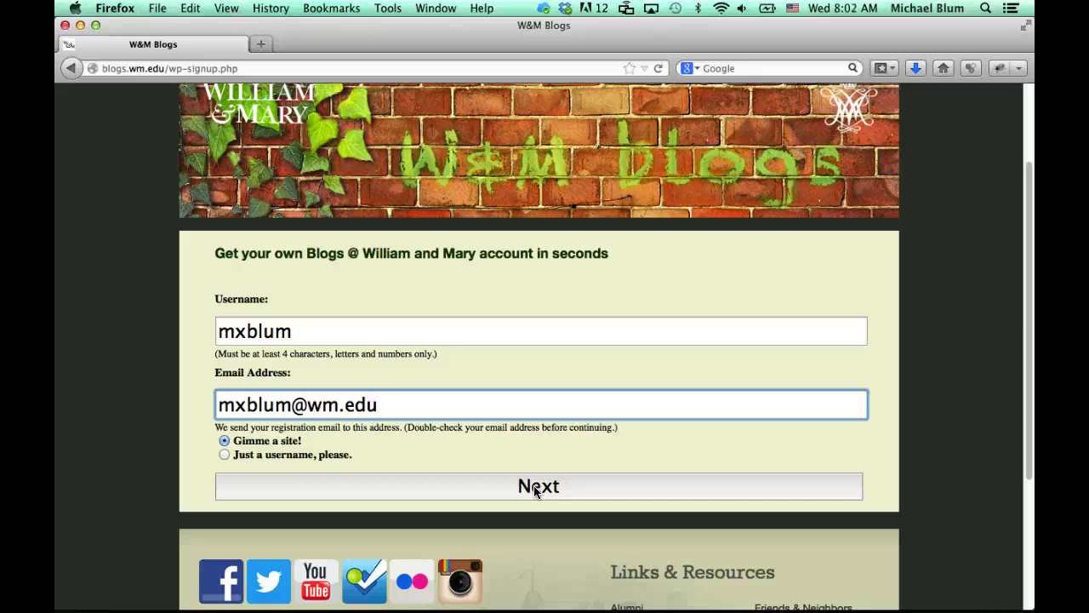
{"action": "left_click", "coordinate": [538, 487]}
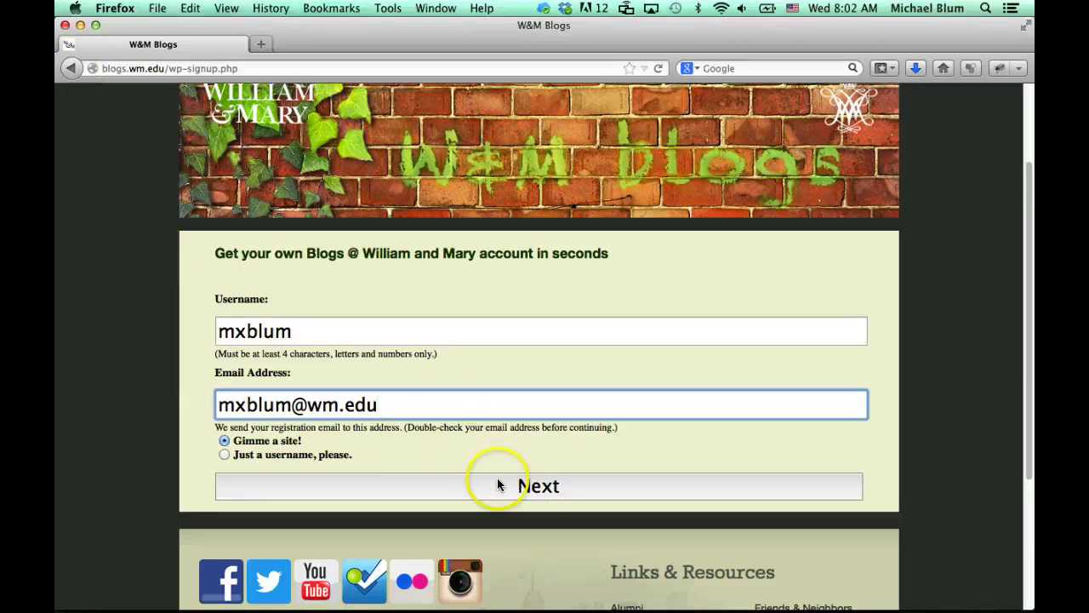
{"action": "left_click", "coordinate": [499, 485]}
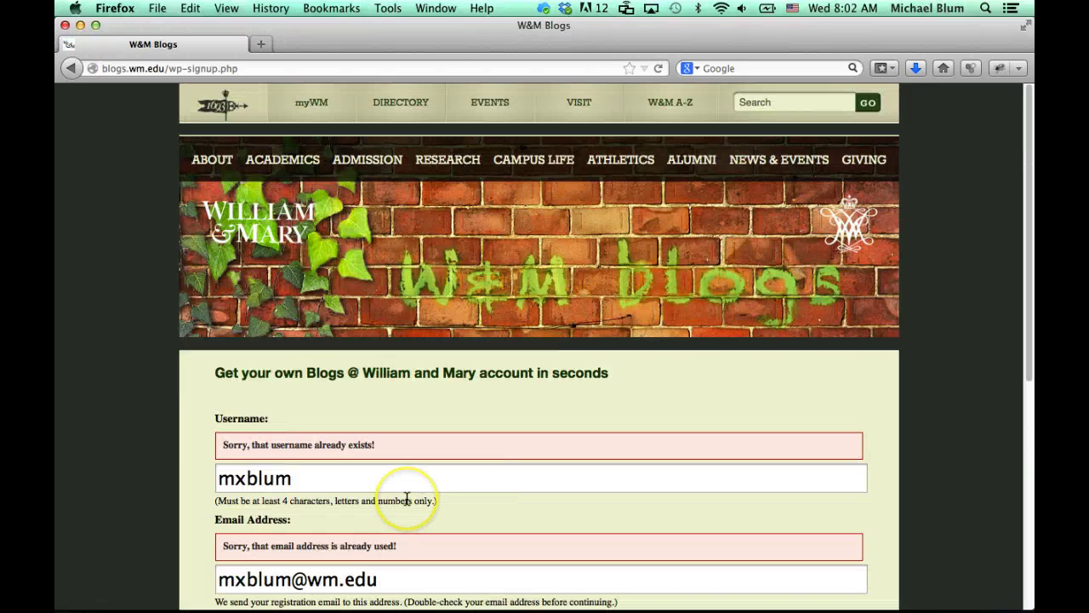
Review the 'already taken' errors, go back twice to blogs.wm.edu, and open Login
{"action": "scroll", "coordinate": [407, 498], "scroll_direction": "down", "scroll_amount": 3}
{"action": "scroll", "coordinate": [377, 468], "scroll_direction": "down", "scroll_amount": 2}
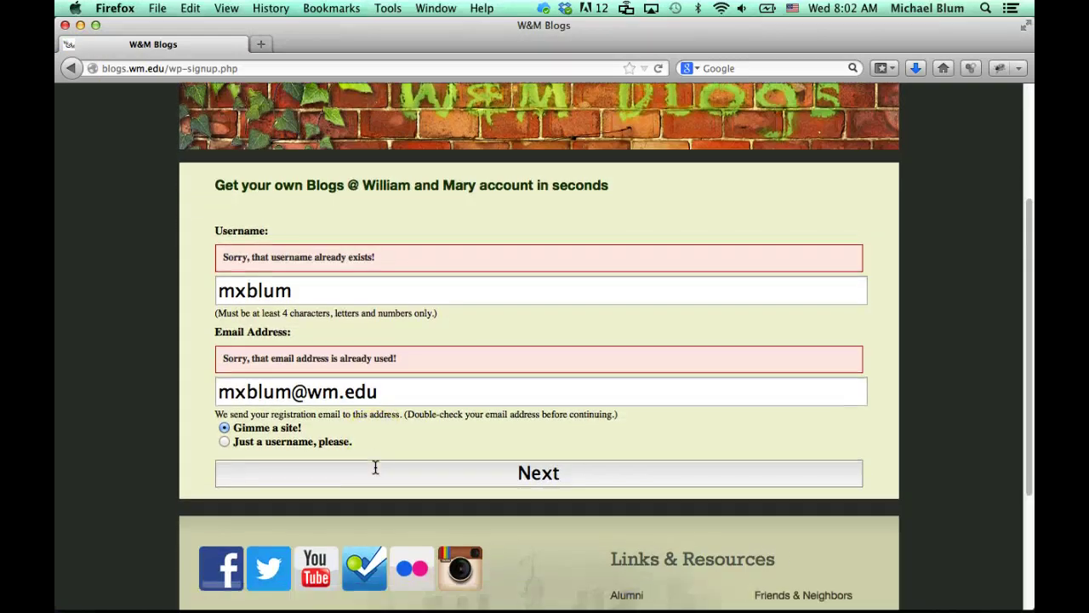
{"action": "scroll", "coordinate": [376, 467], "scroll_direction": "up", "scroll_amount": 5}
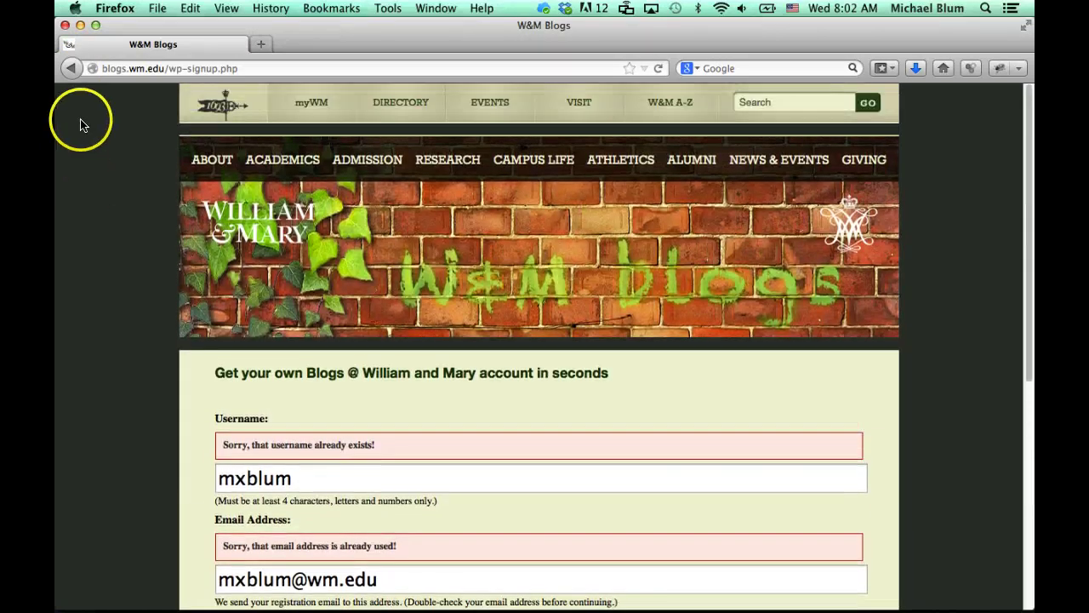
{"action": "left_click", "coordinate": [70, 68]}
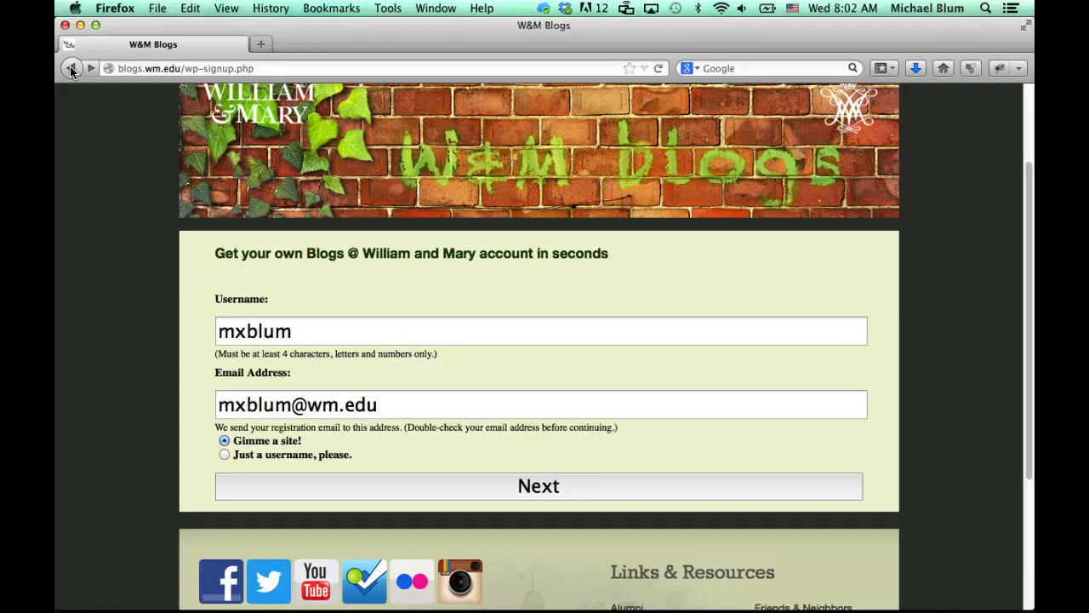
{"action": "left_click", "coordinate": [71, 68]}
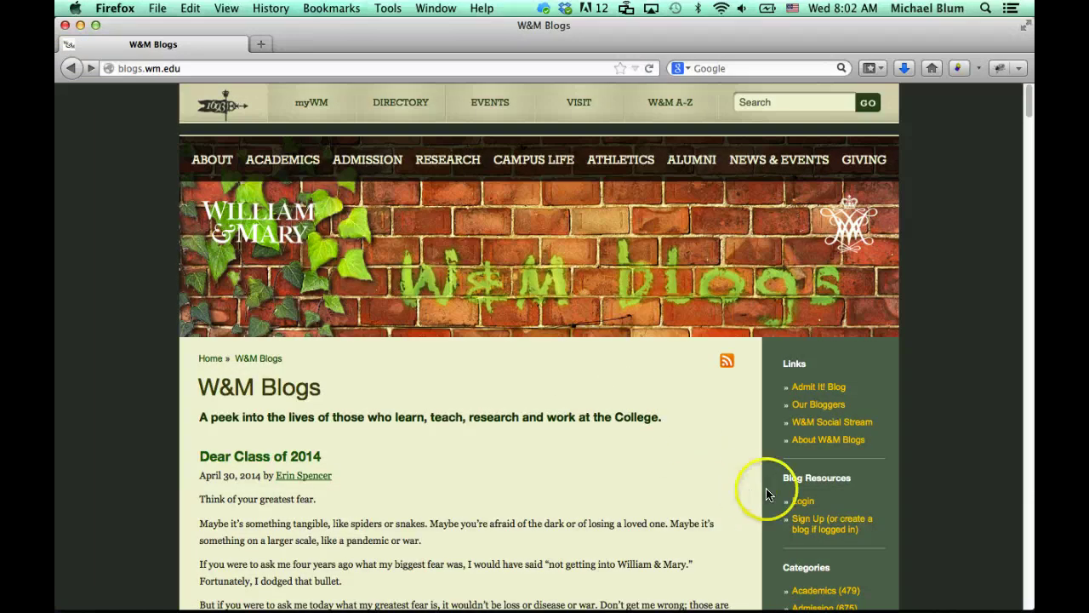
{"action": "left_click", "coordinate": [809, 504]}
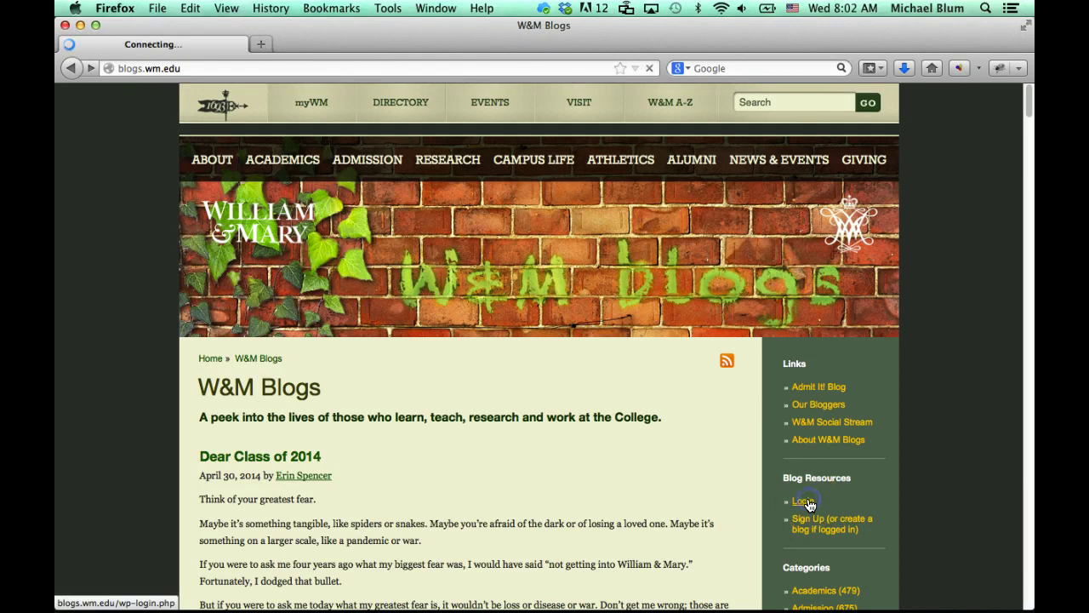
Log in with the existing account's username and password
{"action": "left_click", "coordinate": [478, 290]}
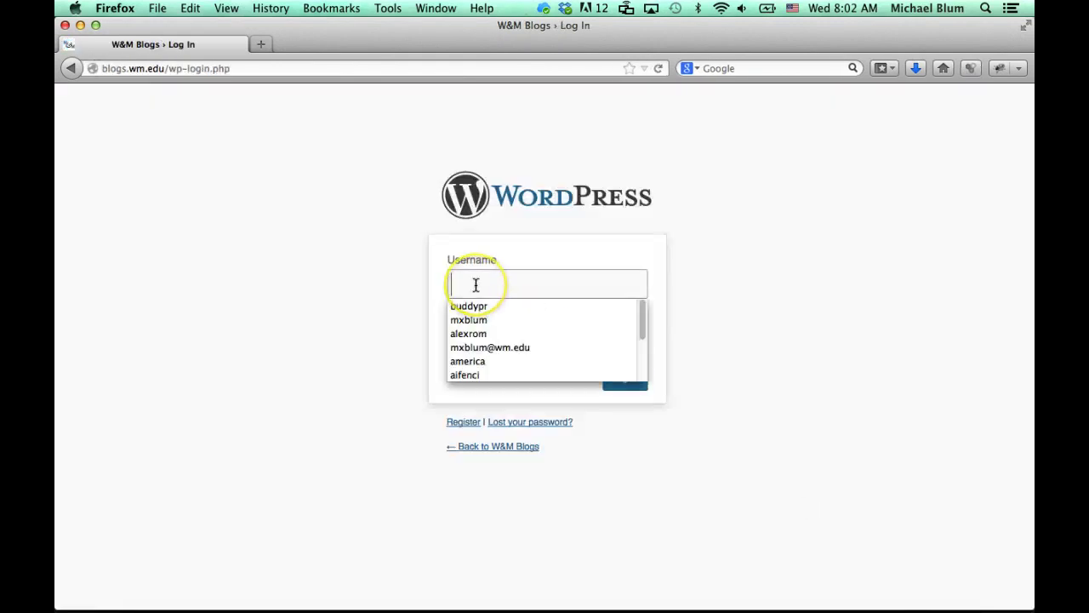
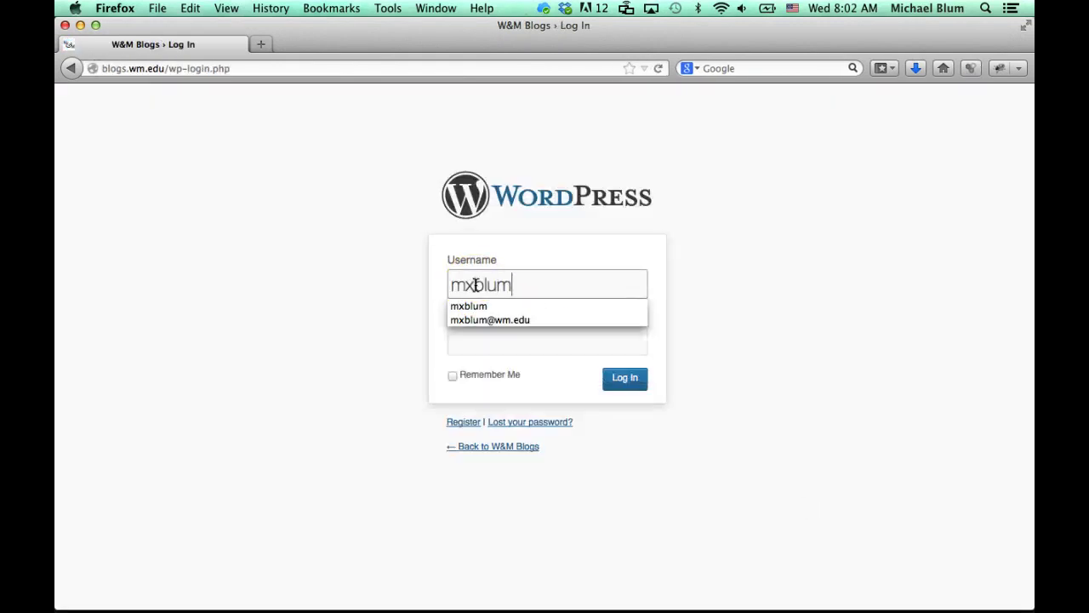
{"action": "key", "text": "Tab"}
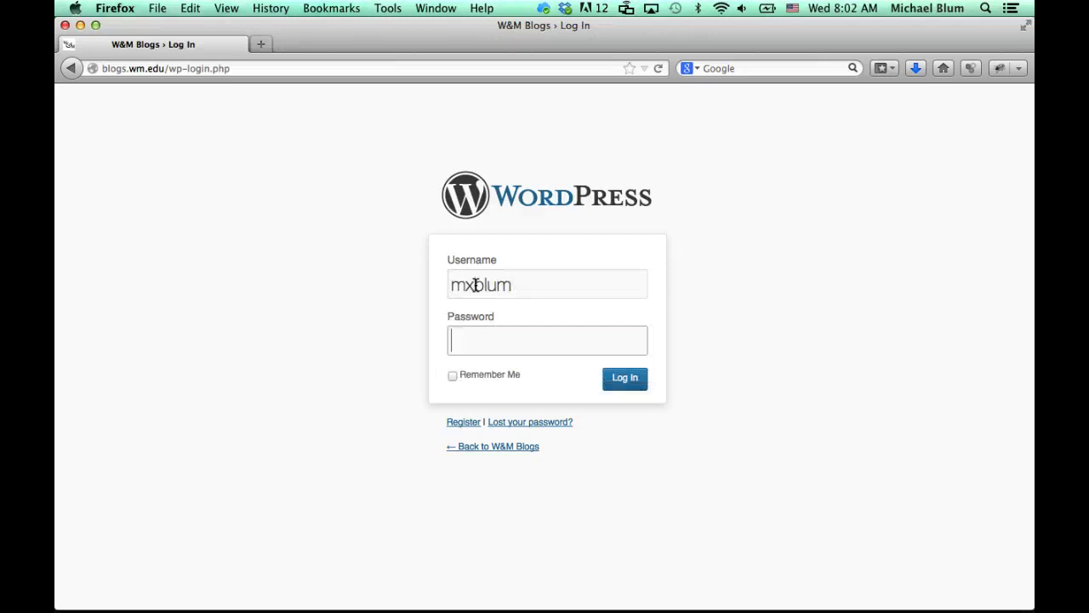
{"action": "type", "text": "********"}
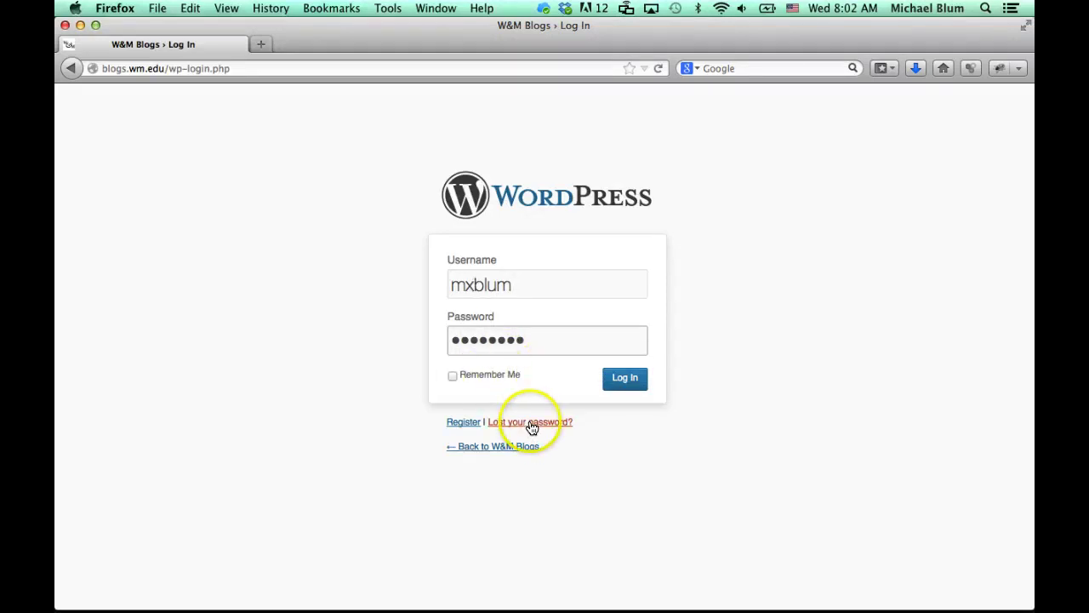
{"action": "left_click", "coordinate": [626, 381]}
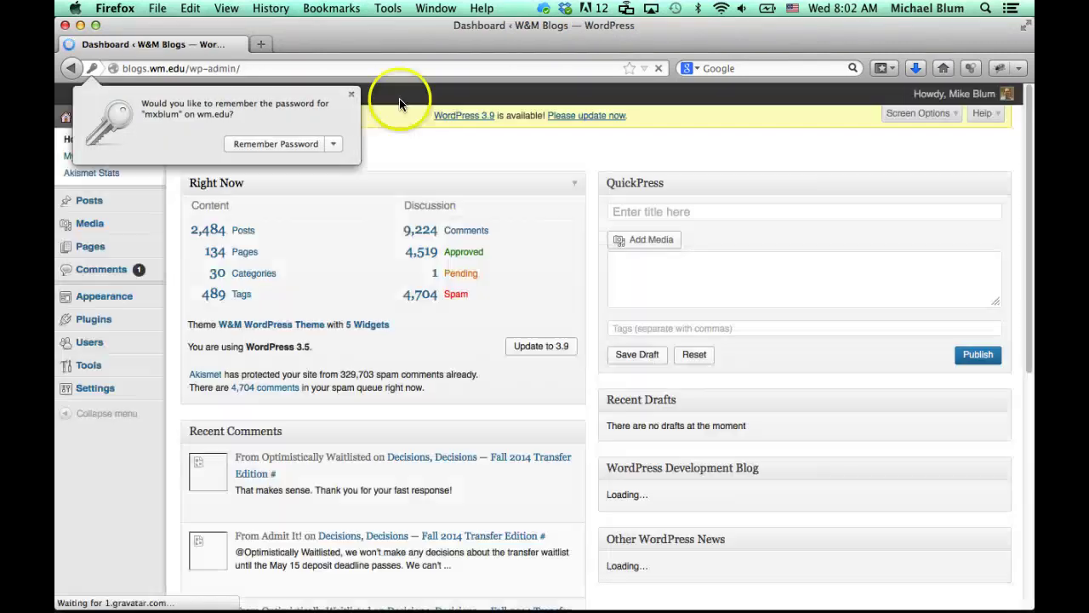
Dismiss the Remember Password prompt and show the My Sites dropdown of your sites
{"action": "left_click", "coordinate": [351, 95]}
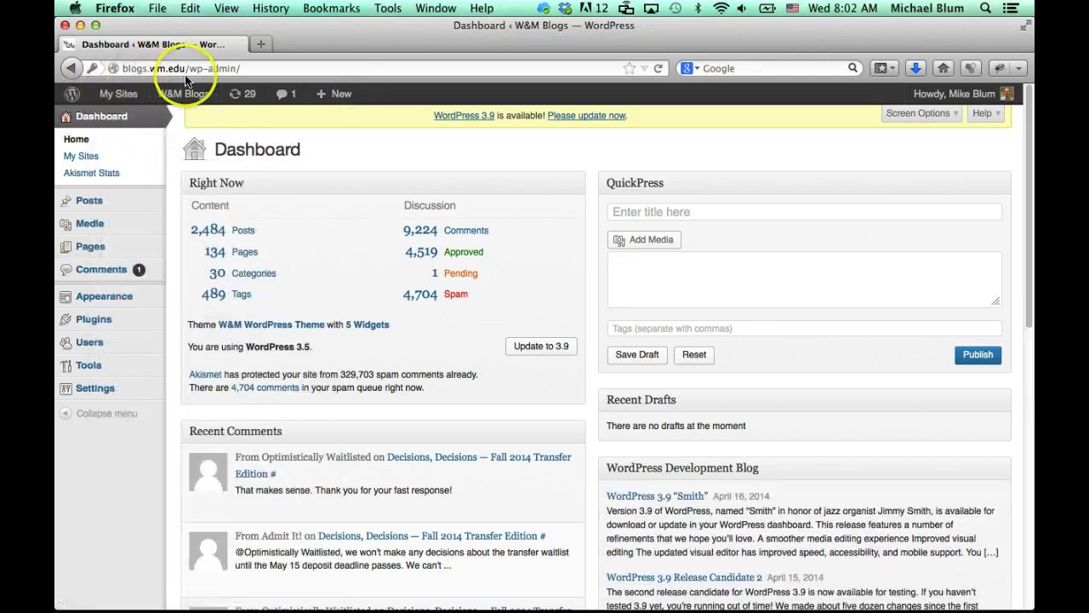
{"action": "mouse_move", "coordinate": [166, 104]}
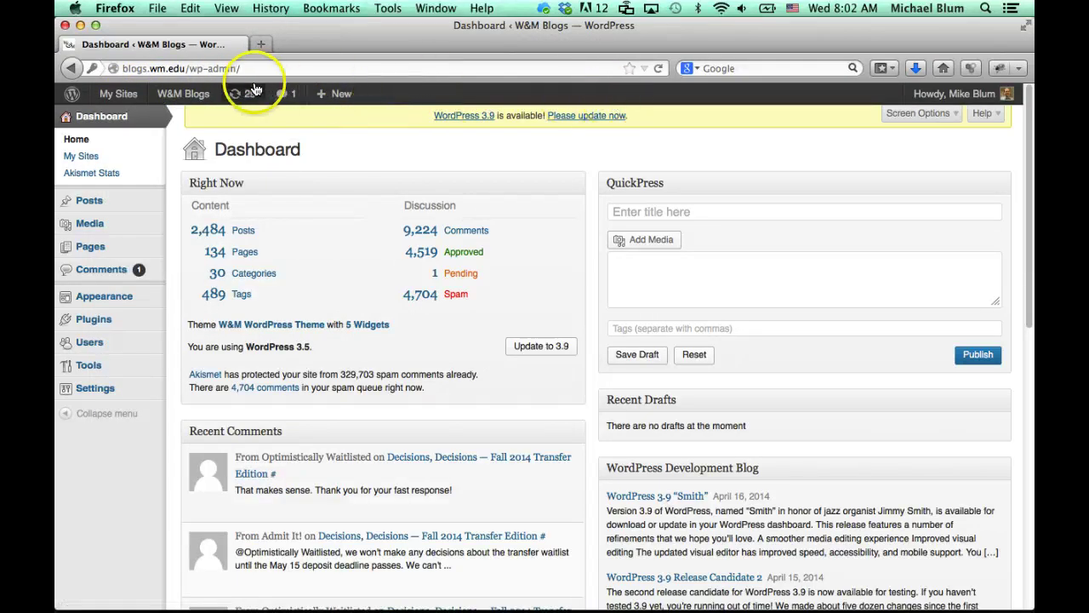
{"action": "mouse_move", "coordinate": [115, 95]}
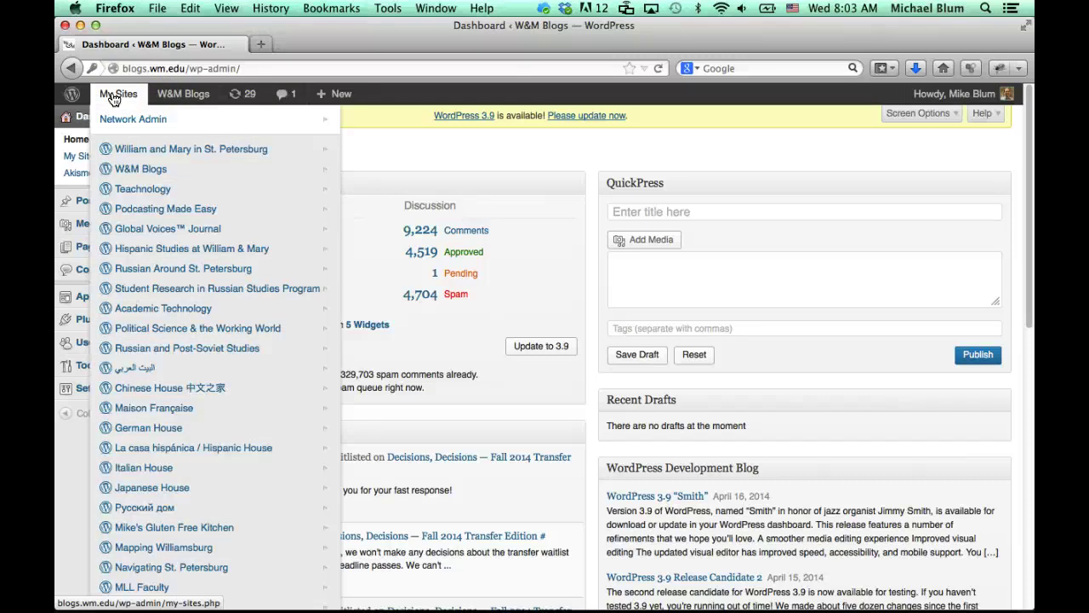
Go to the My Sites page and choose Create a New Site
{"action": "left_click", "coordinate": [115, 95]}
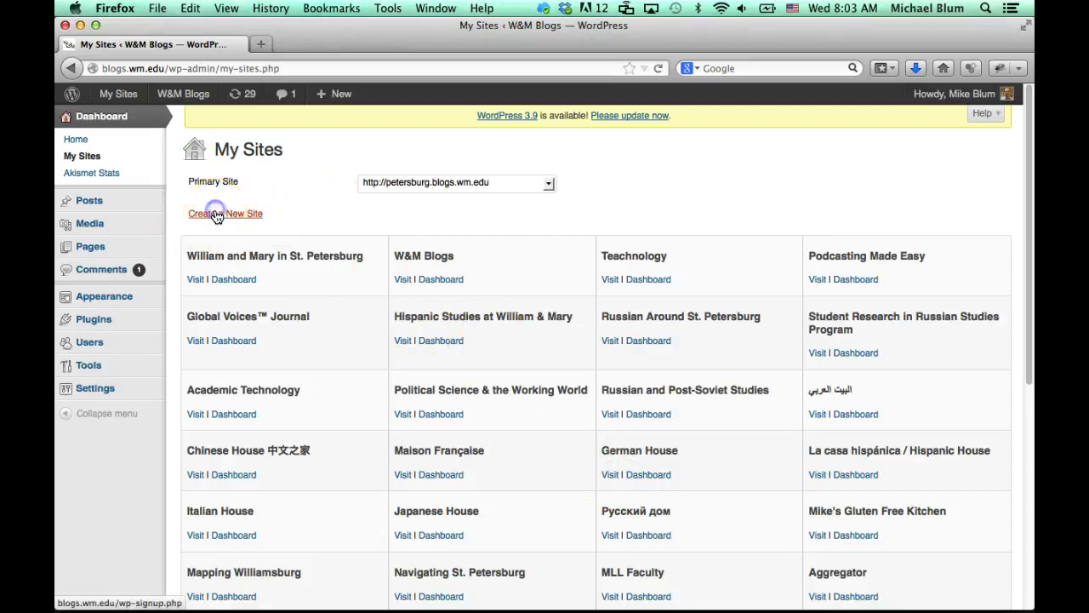
{"action": "left_click", "coordinate": [217, 216]}
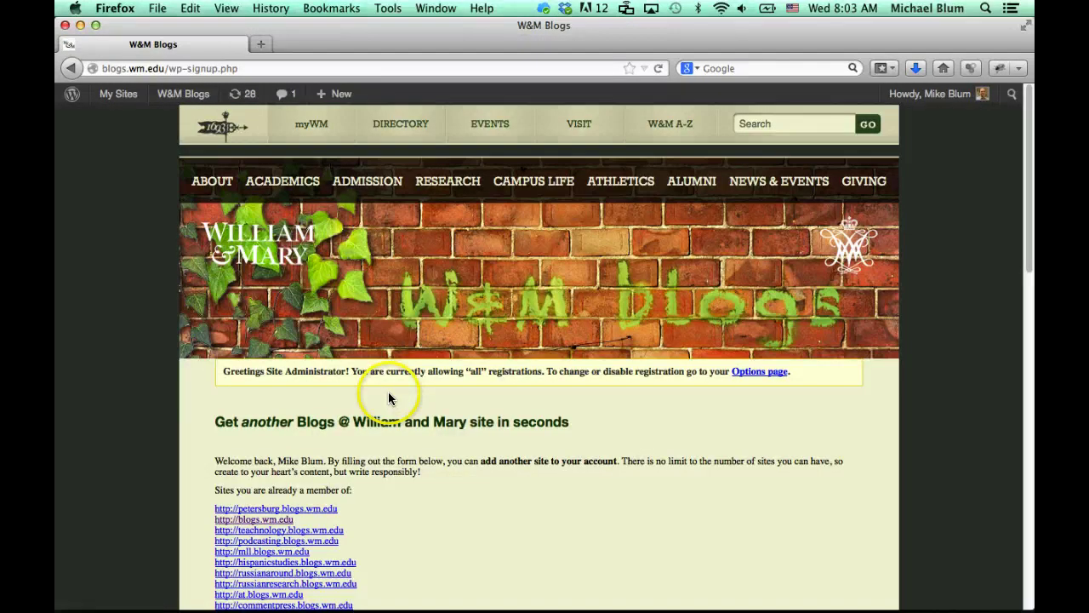
Request a new site with domain 'wordpress' and title 'Wordpress Tutorials'
{"action": "scroll", "coordinate": [400, 496], "scroll_direction": "down", "scroll_amount": 4}
{"action": "scroll", "coordinate": [400, 498], "scroll_direction": "down", "scroll_amount": 9}
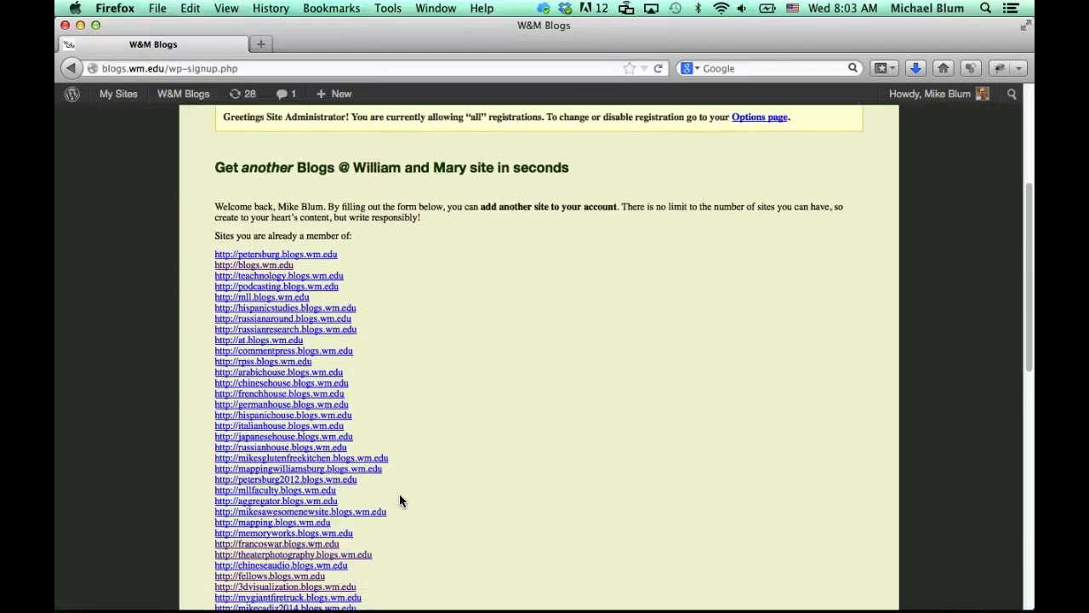
{"action": "scroll", "coordinate": [399, 496], "scroll_direction": "down", "scroll_amount": 2}
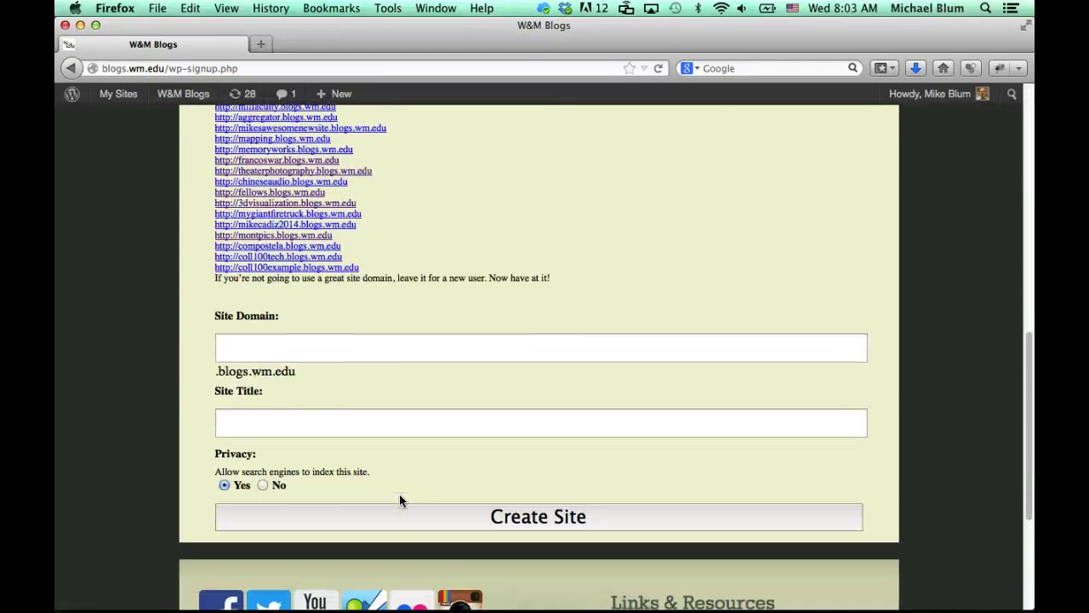
{"action": "left_click", "coordinate": [279, 351]}
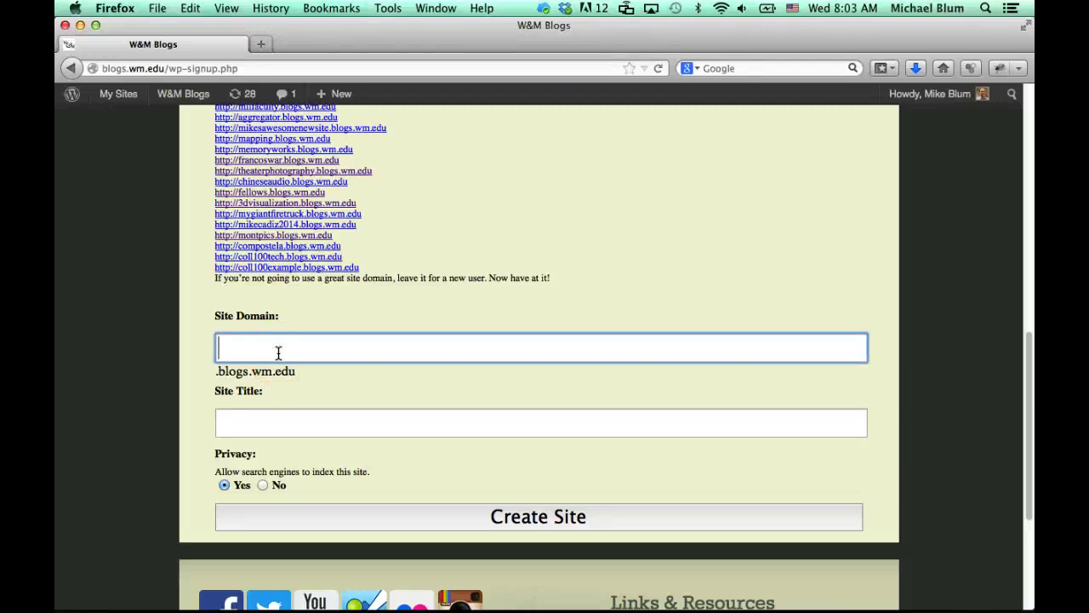
{"action": "type", "text": "wordpress"}
{"action": "left_click", "coordinate": [251, 426]}
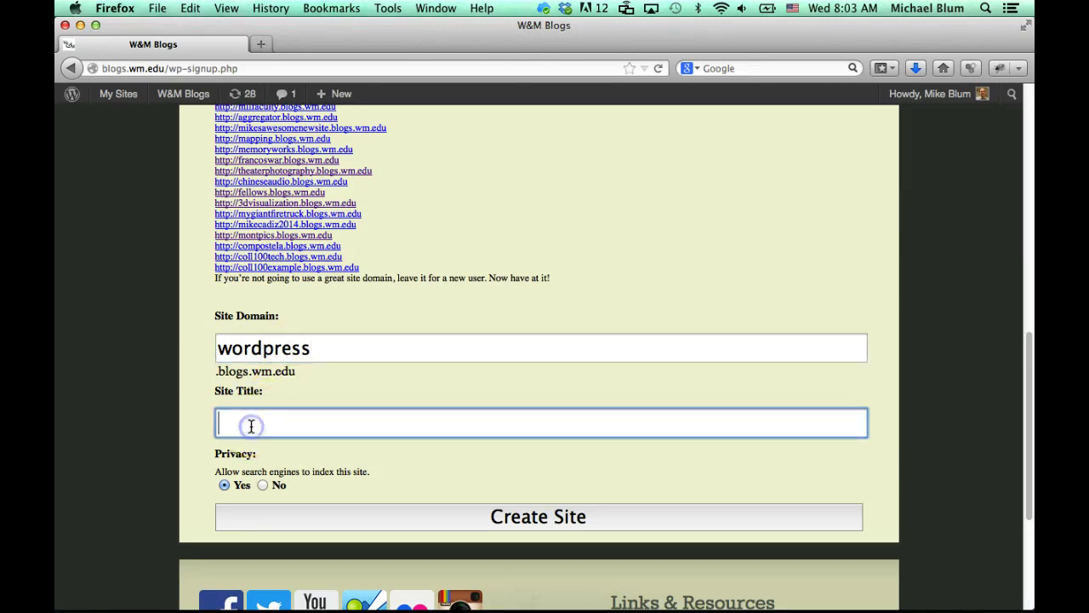
{"action": "type", "text": "Word"}
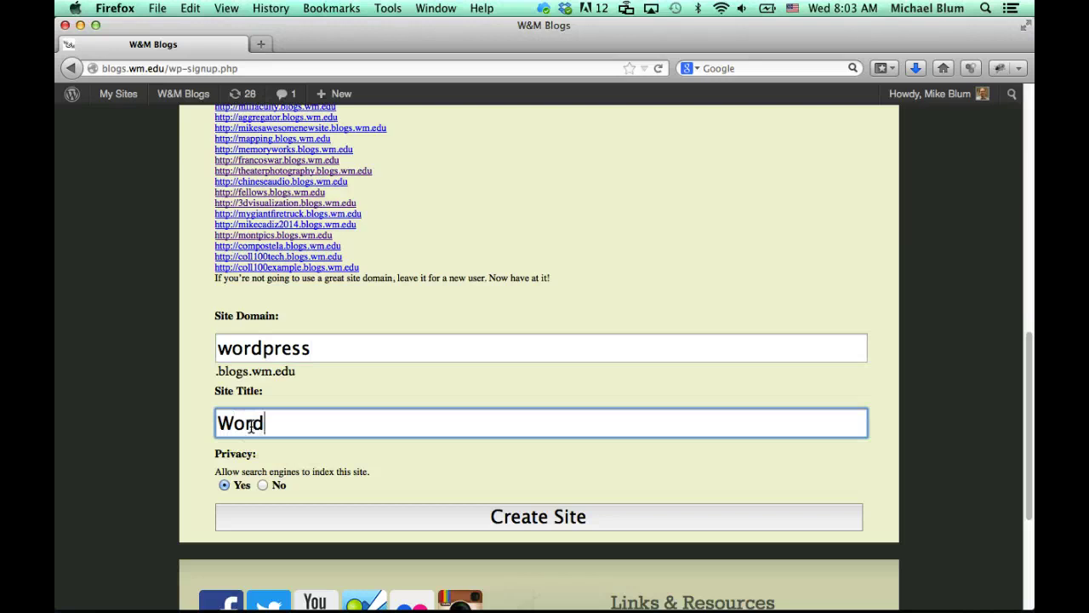
{"action": "type", "text": "press Tutorials"}
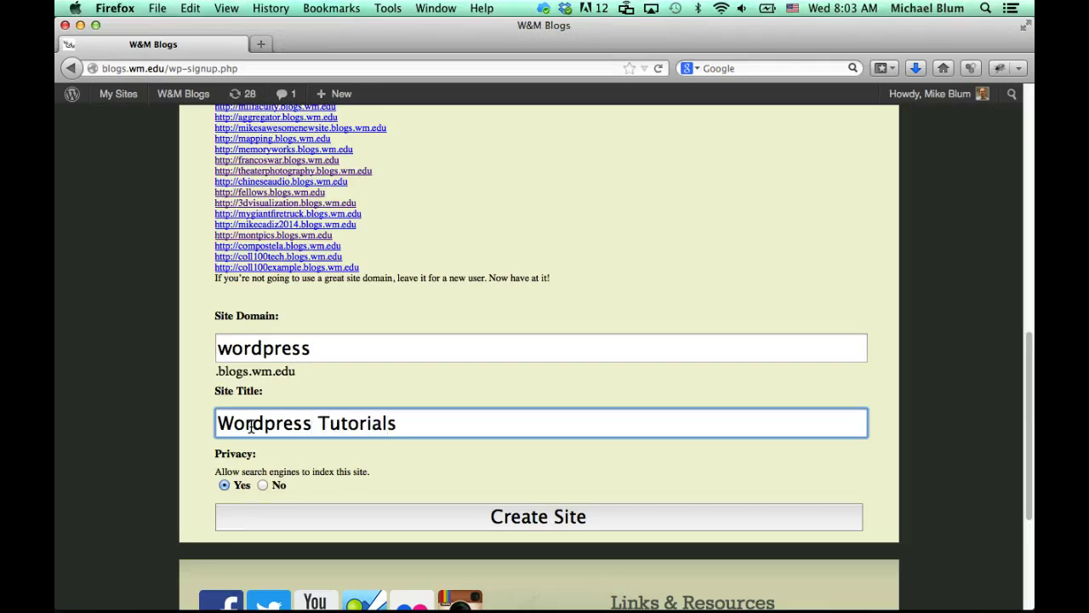
{"action": "scroll", "coordinate": [251, 427], "scroll_direction": "down", "scroll_amount": 3}
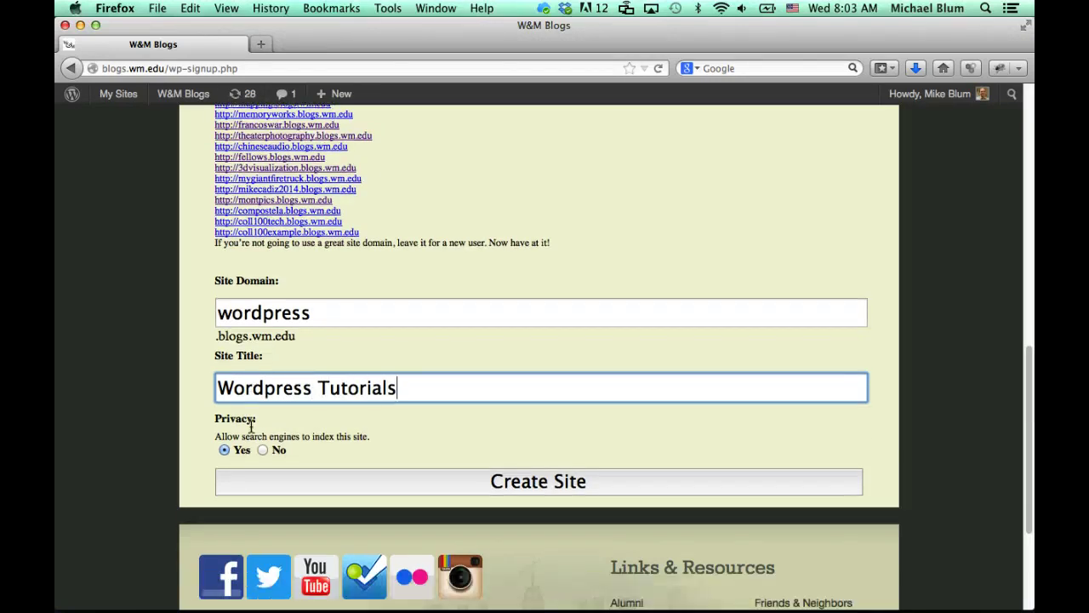
{"action": "left_click", "coordinate": [520, 443]}
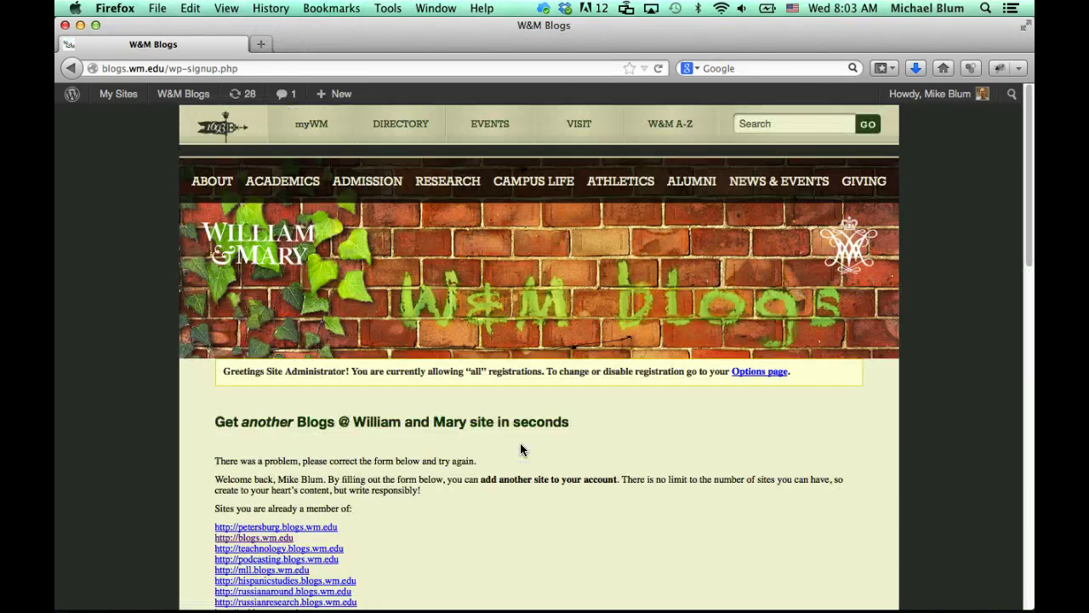
Change the domain to 'wordpresstutorials' and resubmit the Create Site form
{"action": "scroll", "coordinate": [521, 449], "scroll_direction": "down", "scroll_amount": 10}
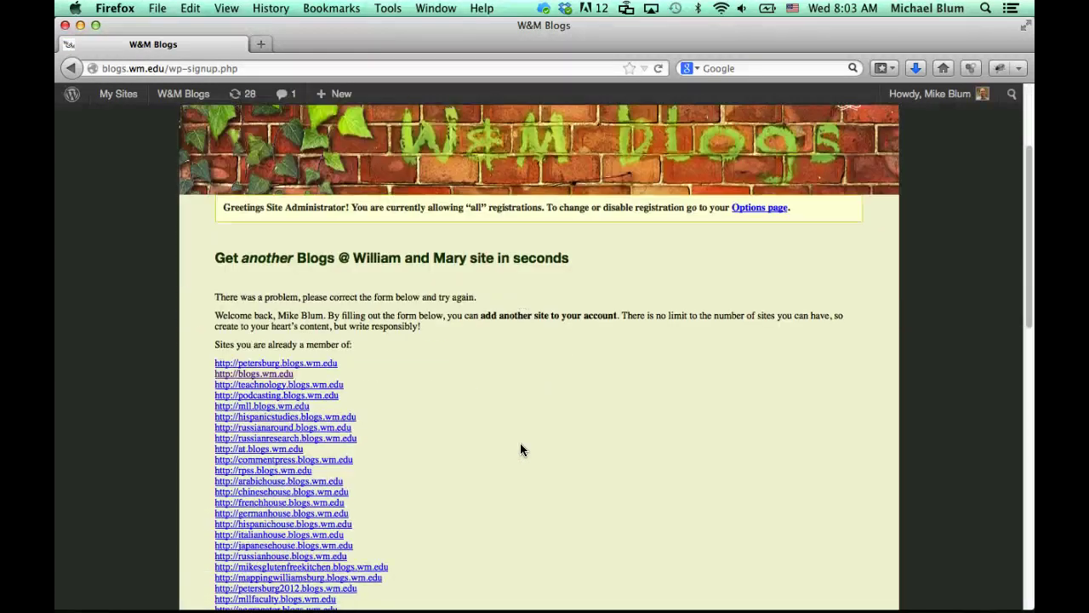
{"action": "scroll", "coordinate": [521, 449], "scroll_direction": "down", "scroll_amount": 8}
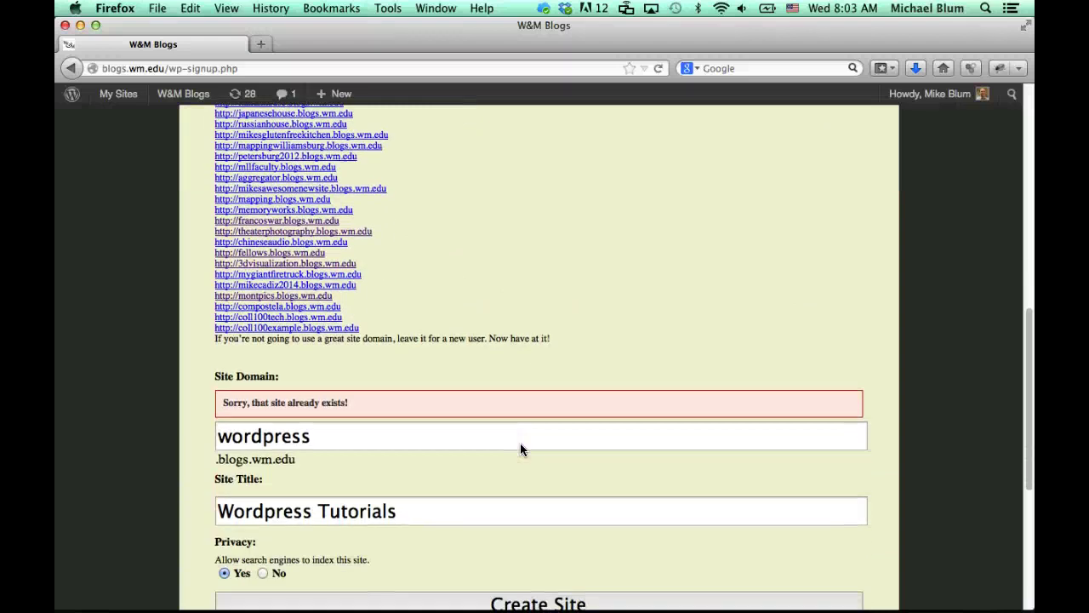
{"action": "scroll", "coordinate": [520, 443], "scroll_direction": "down", "scroll_amount": 2}
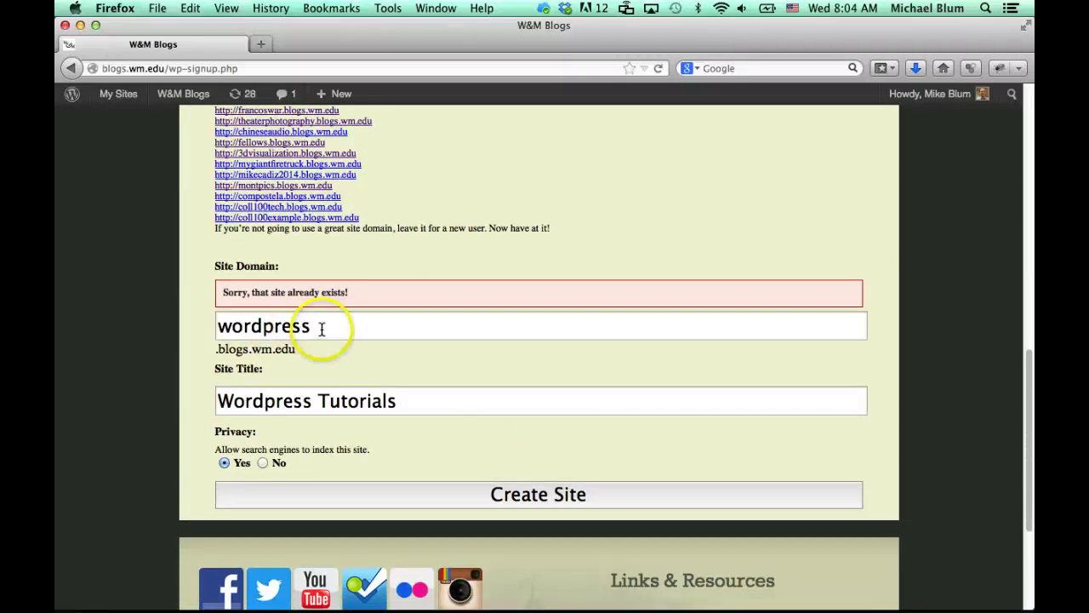
{"action": "left_click", "coordinate": [322, 328]}
{"action": "type", "text": "tut"}
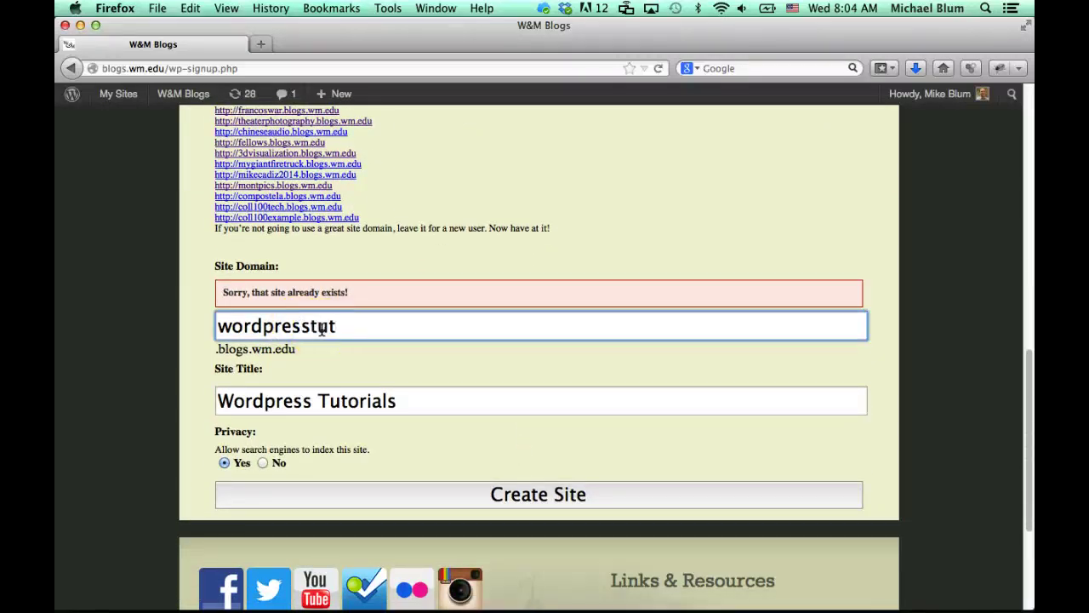
{"action": "type", "text": "orials"}
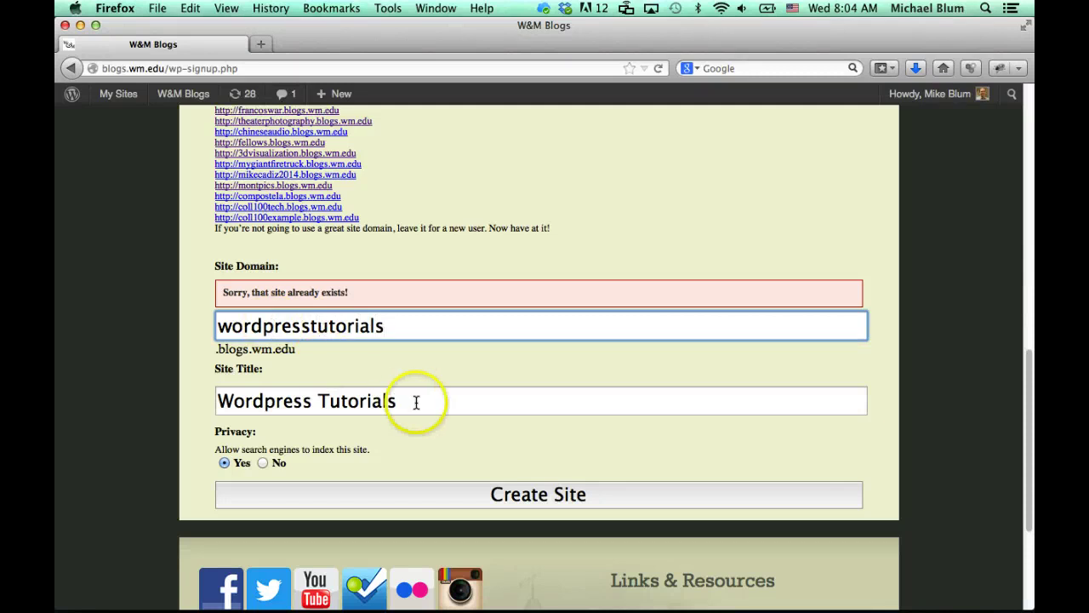
{"action": "left_click", "coordinate": [523, 497]}
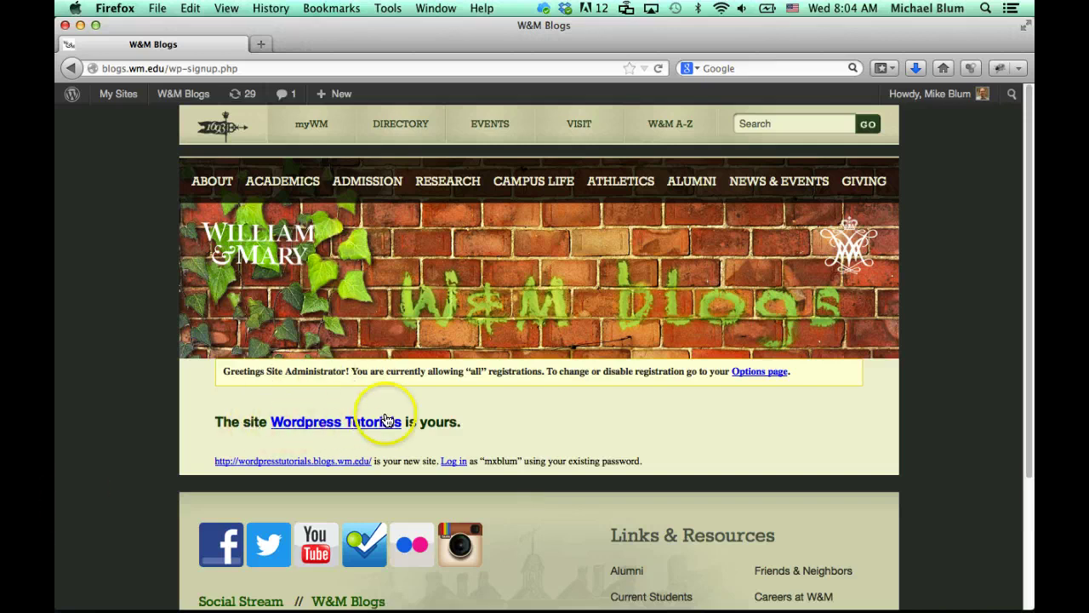
Open the new site at wordpresstutorials.blogs.wm.edu from the confirmation link
{"action": "left_click", "coordinate": [340, 426]}
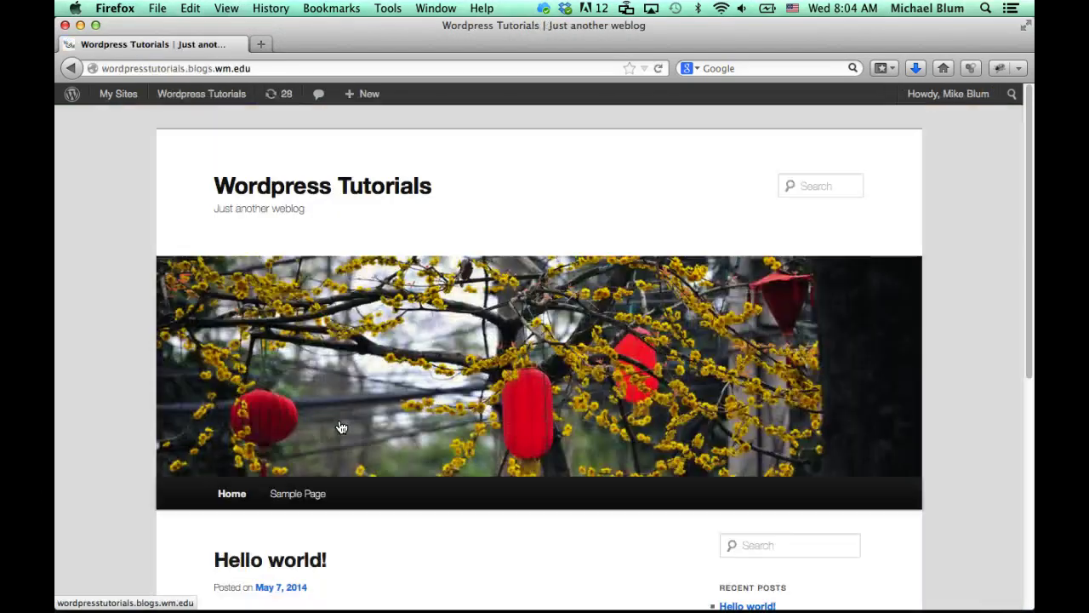